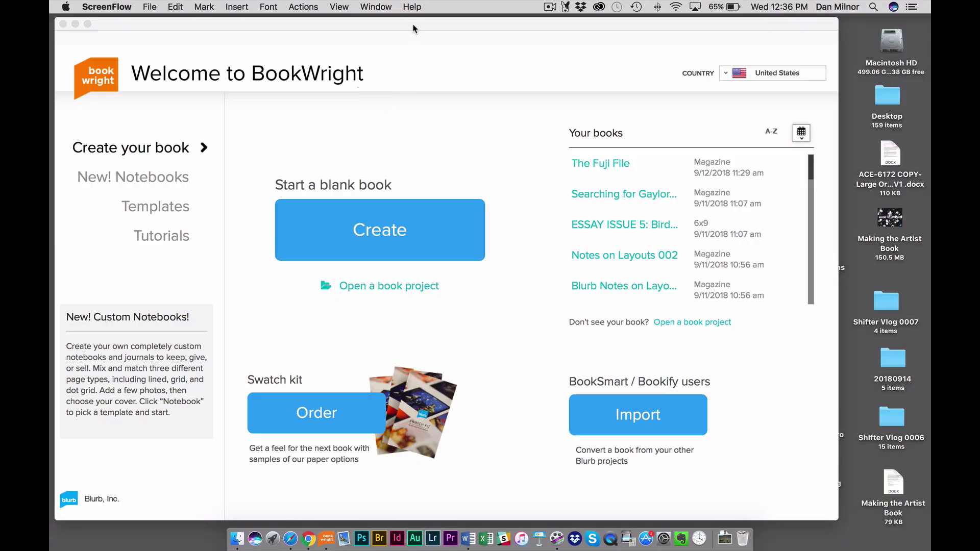
Open the New Notebooks templates and browse the Lined, Grid and Blank styles
click(413, 27)
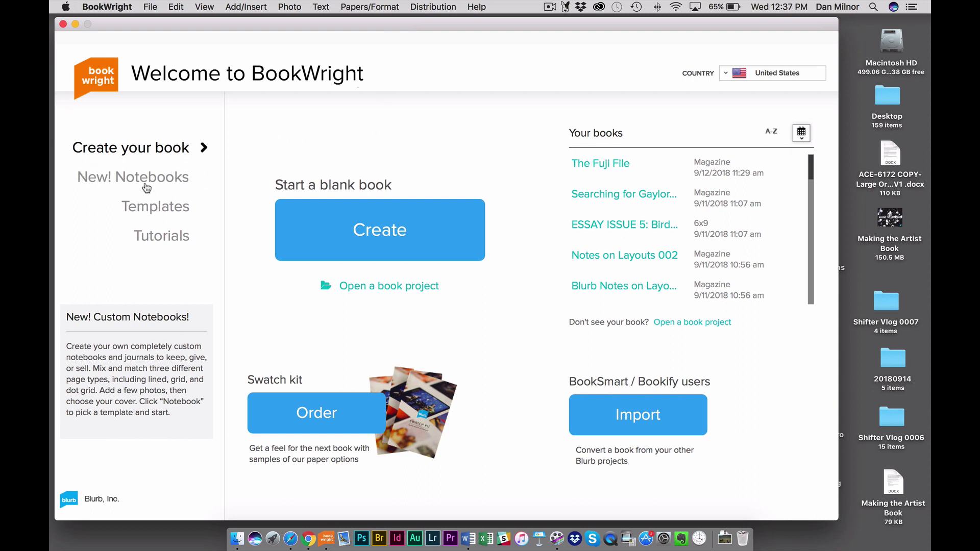
click(149, 179)
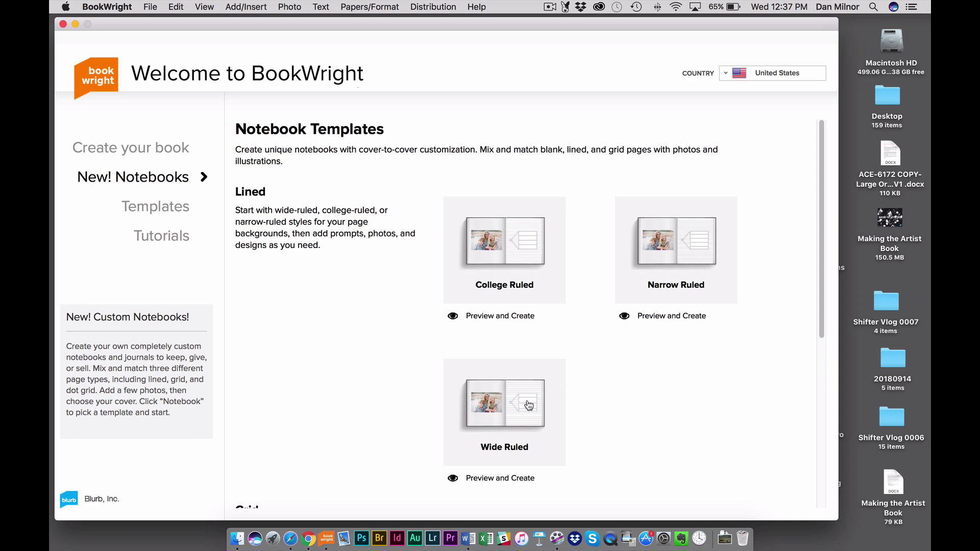
scroll(634, 394, down, 10)
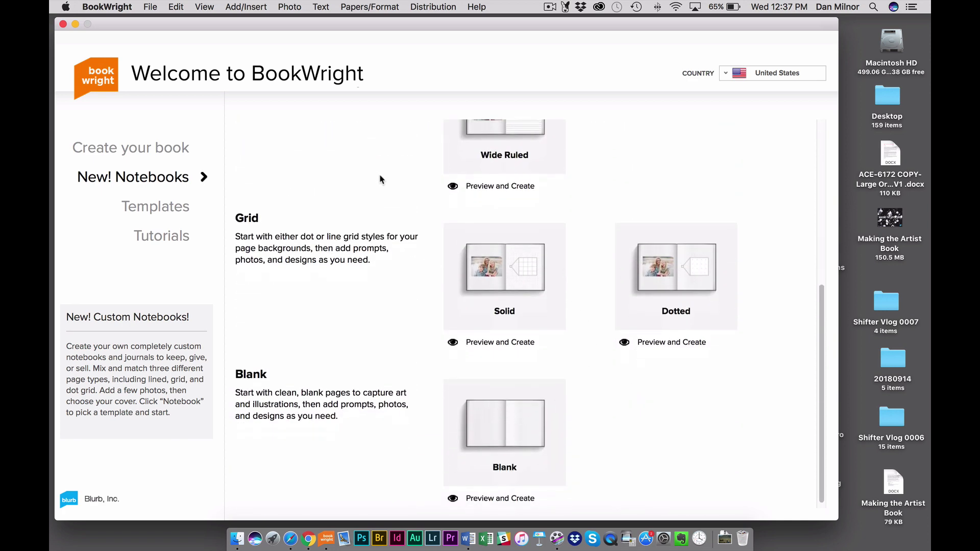
scroll(383, 179, up, 10)
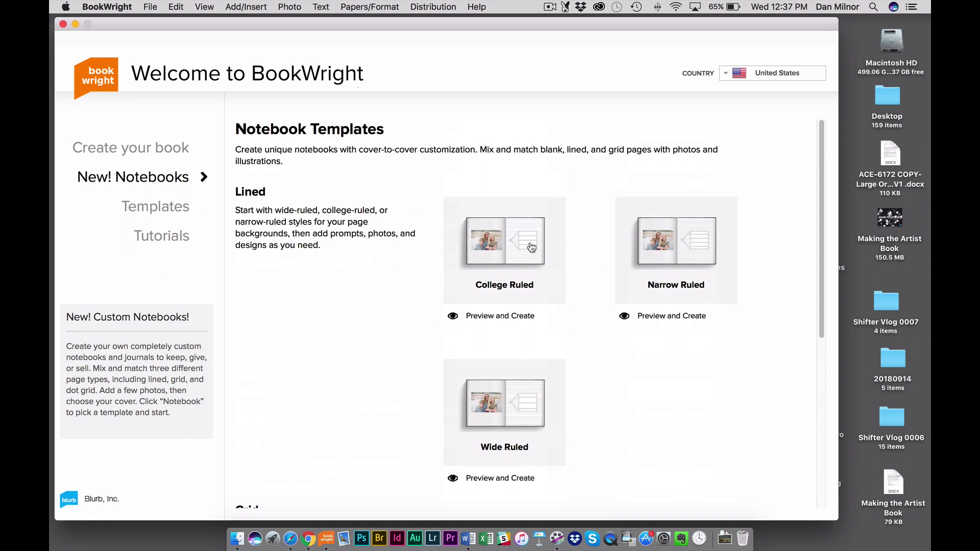
Create a 6x9 College Ruled notebook named TEST, saved to the Desktop
click(516, 245)
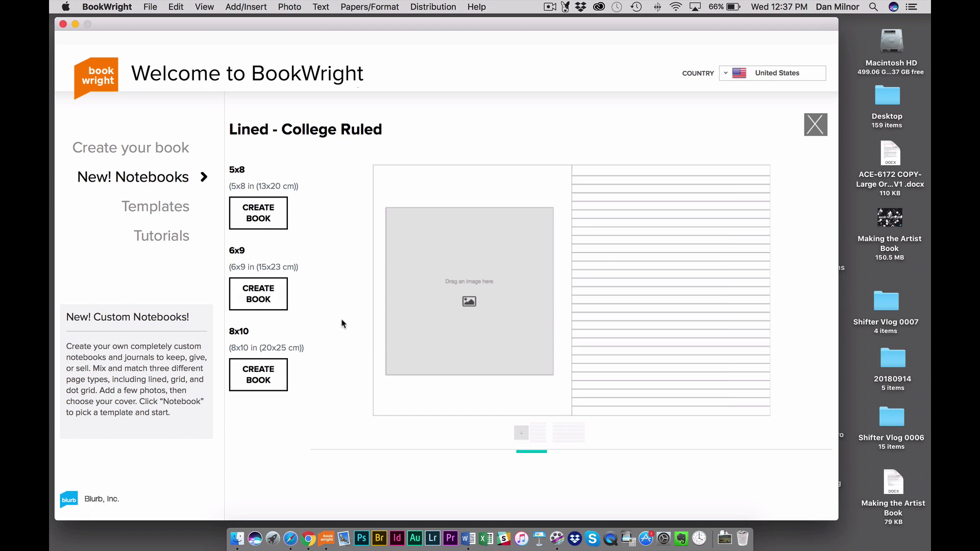
click(263, 296)
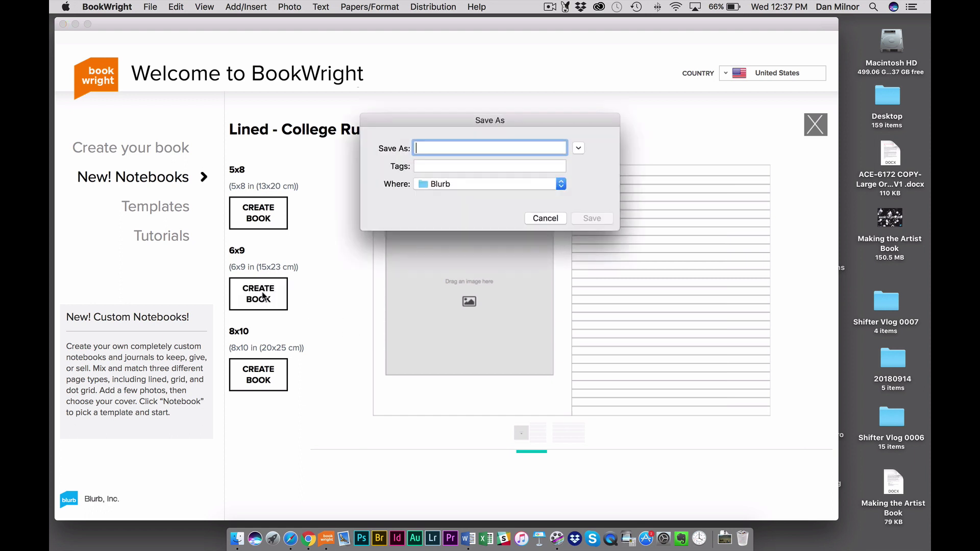
text(TEST)
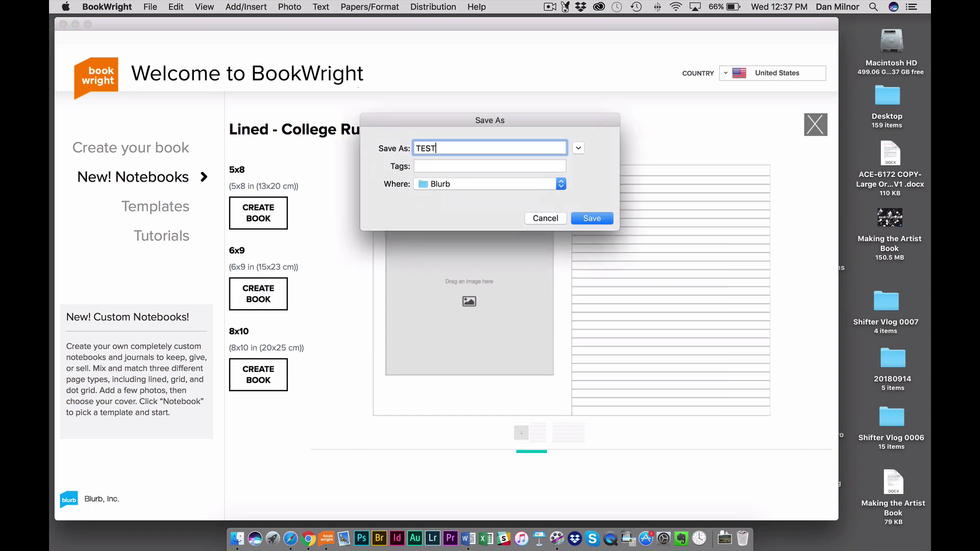
click(449, 184)
click(492, 263)
click(589, 218)
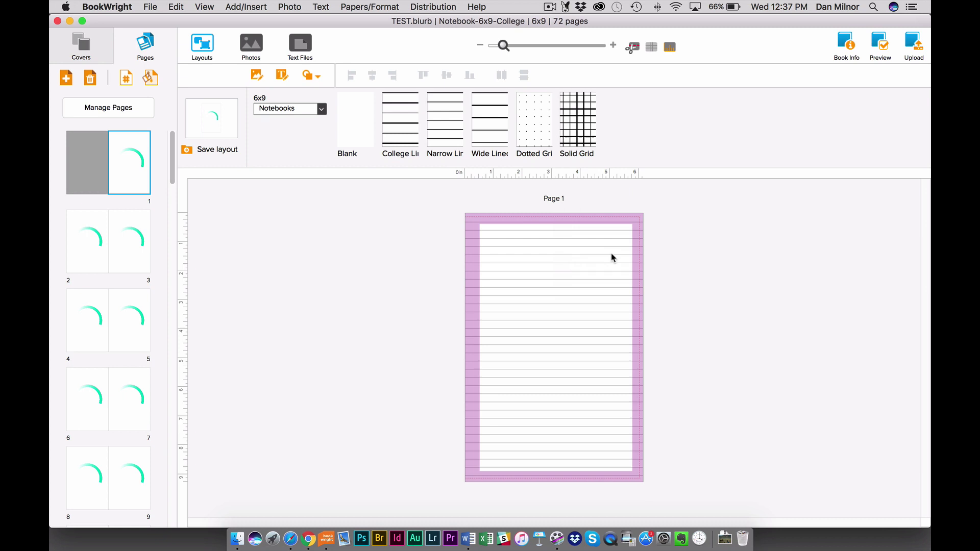
Compare Dust Jacket, ImageWrap and Softcover covers, then choose Hardcover ImageWrap
click(82, 46)
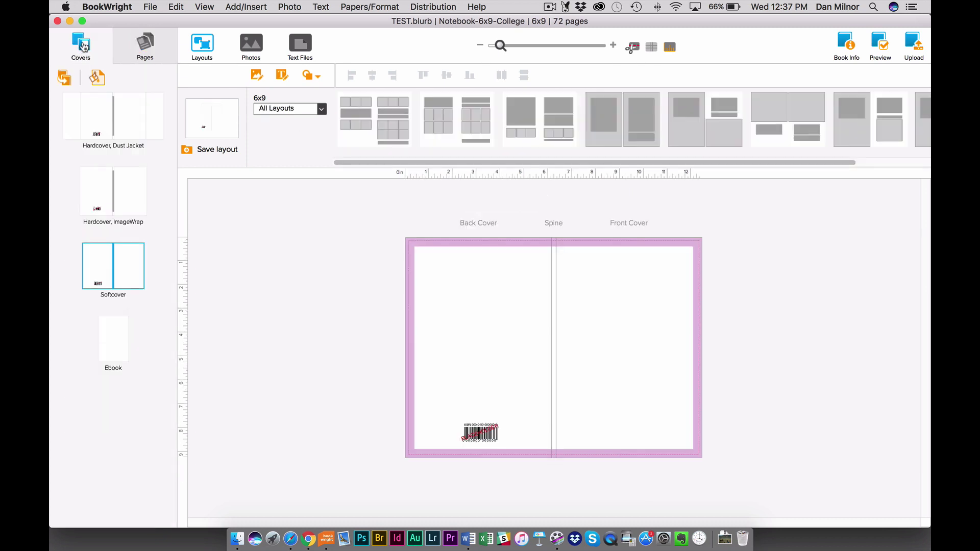
click(128, 121)
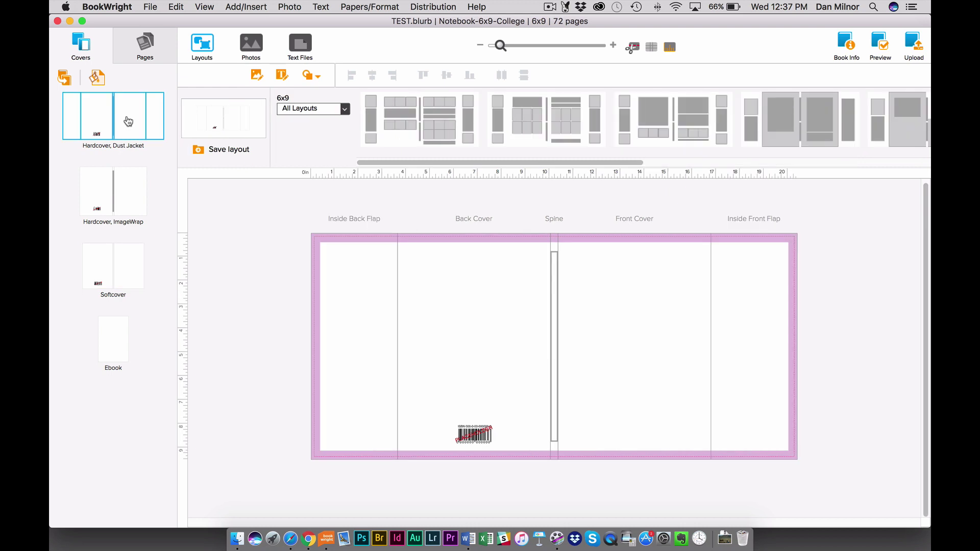
click(129, 181)
click(129, 268)
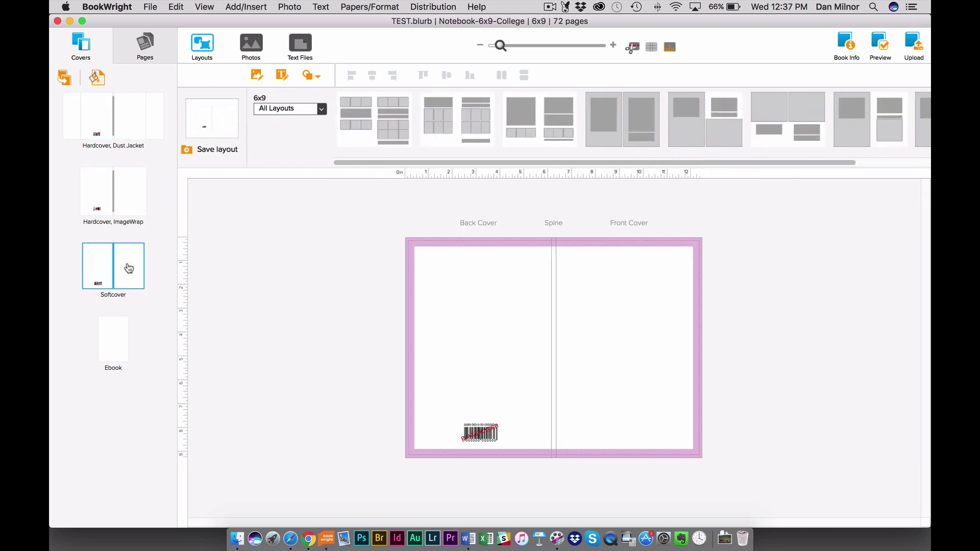
click(128, 186)
Return to the notebook pages and show the page 24–25 spread
click(143, 45)
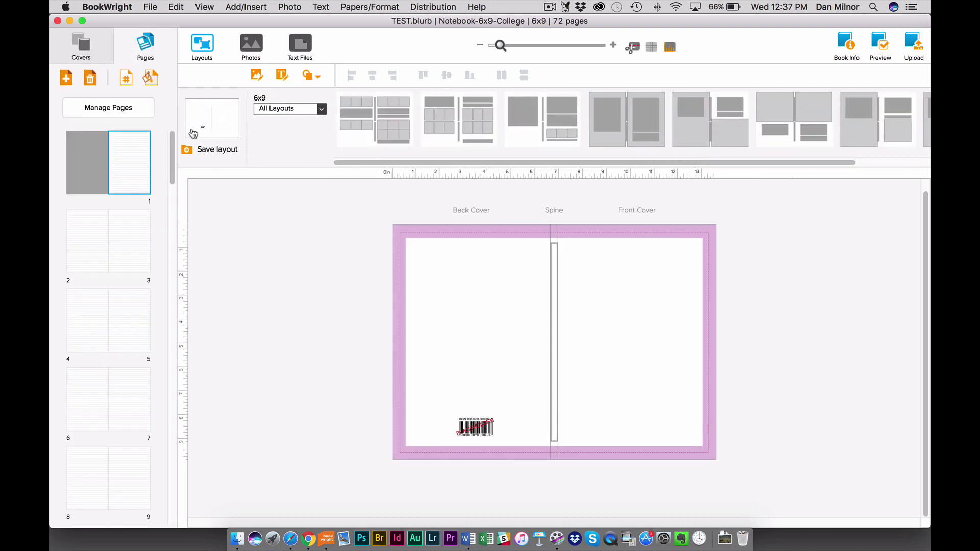
drag(174, 167, 173, 98)
click(88, 276)
Apply the Solid Grid layout from the Notebooks layouts to Page 1
click(108, 276)
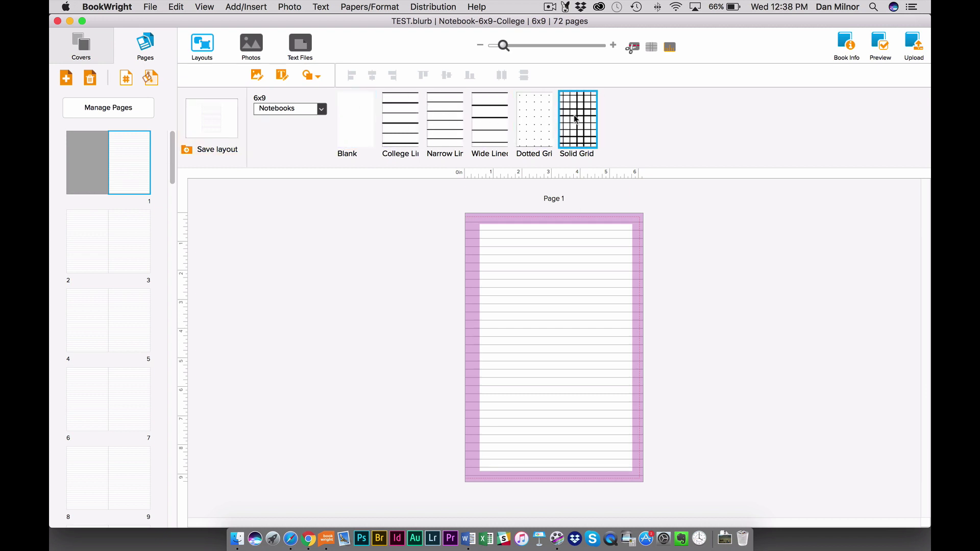
drag(576, 120, 565, 313)
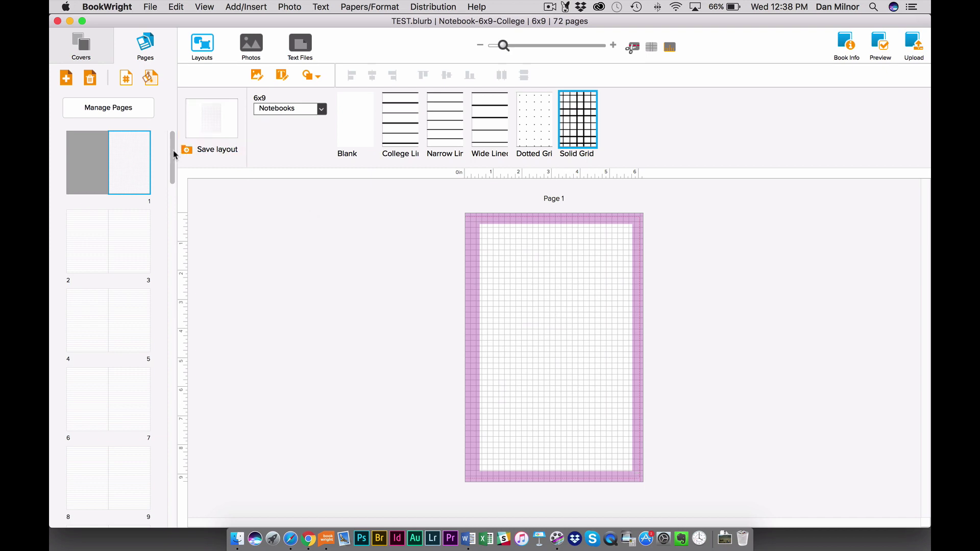
drag(173, 153, 179, 427)
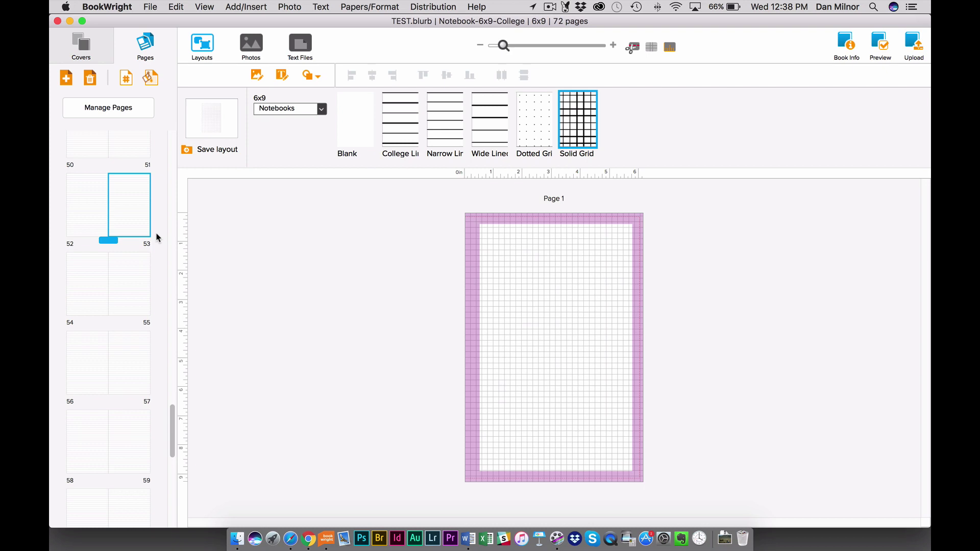
Make the back spreads, pages 64 to 71, blank
click(88, 210)
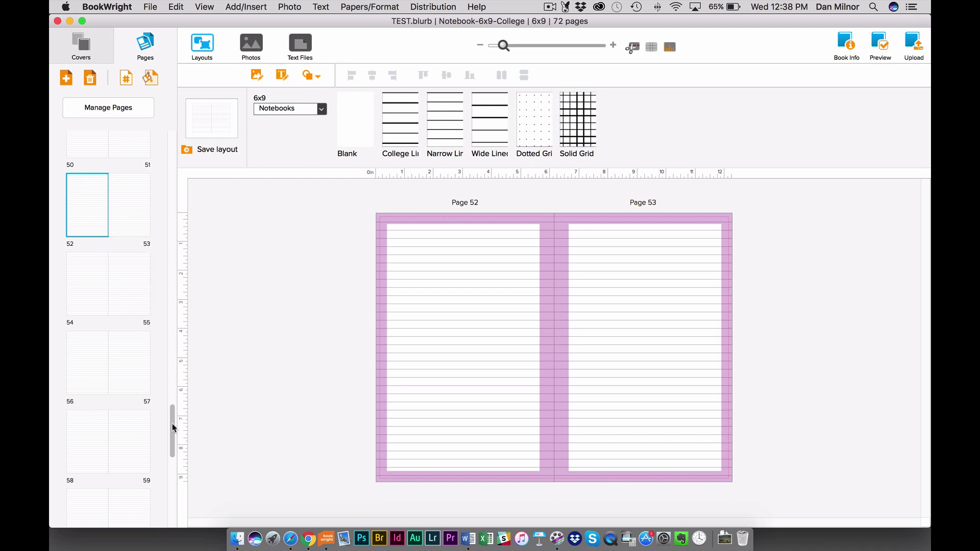
drag(173, 428, 173, 482)
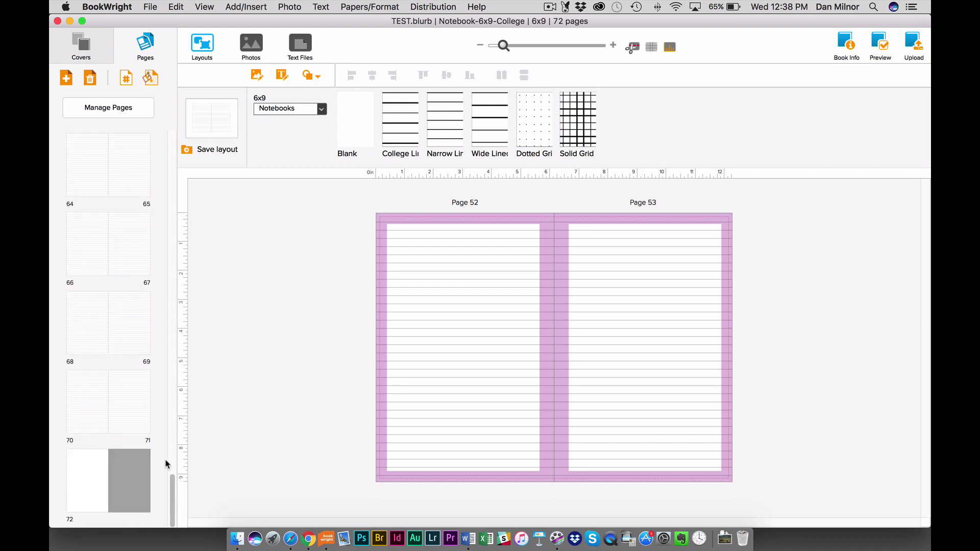
shift+click(125, 406)
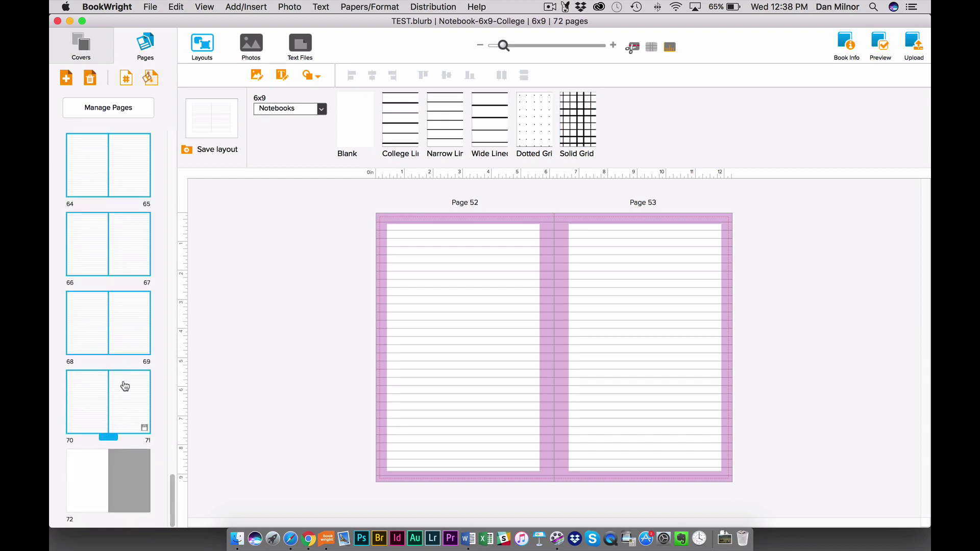
click(350, 119)
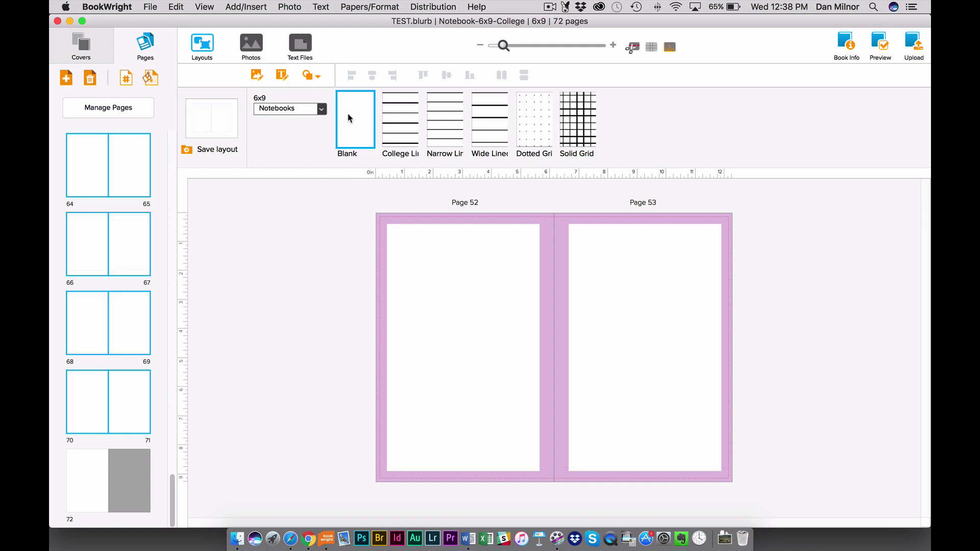
Check pages 66 and 68 are blank, then show the lined pages 2–3 spread
click(80, 251)
click(83, 307)
click(84, 247)
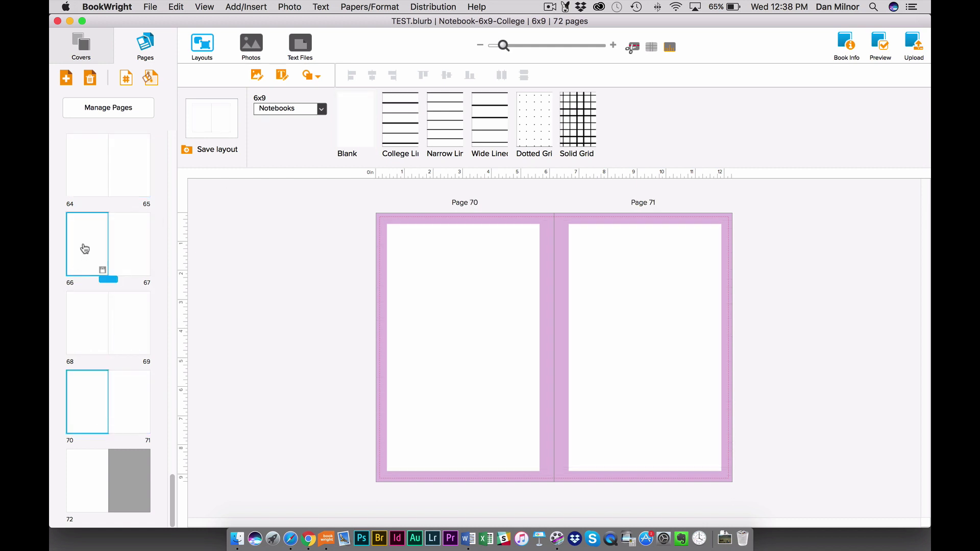
drag(172, 487, 171, 125)
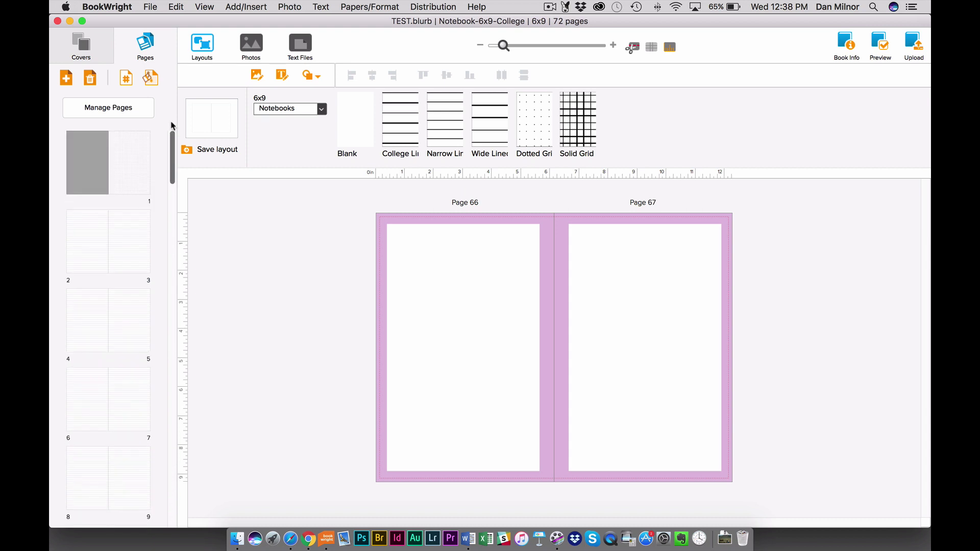
click(77, 241)
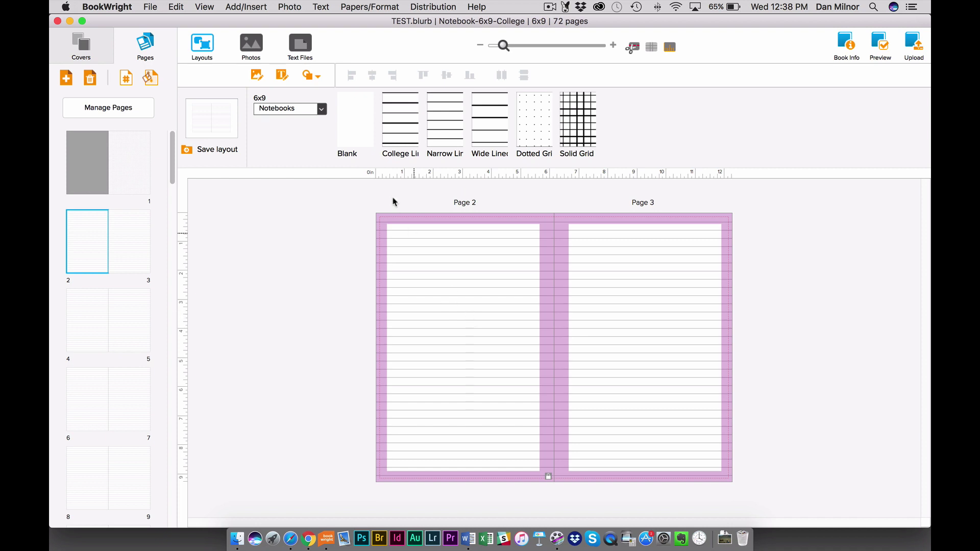
Draw a photo box across pages 2–3 and import the two JPG photos
click(257, 77)
drag(400, 269, 685, 453)
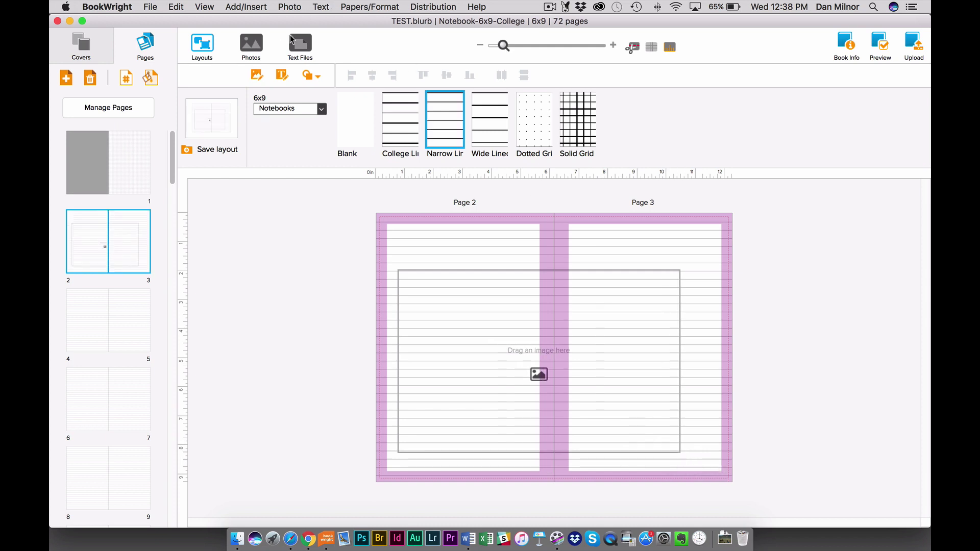
click(251, 43)
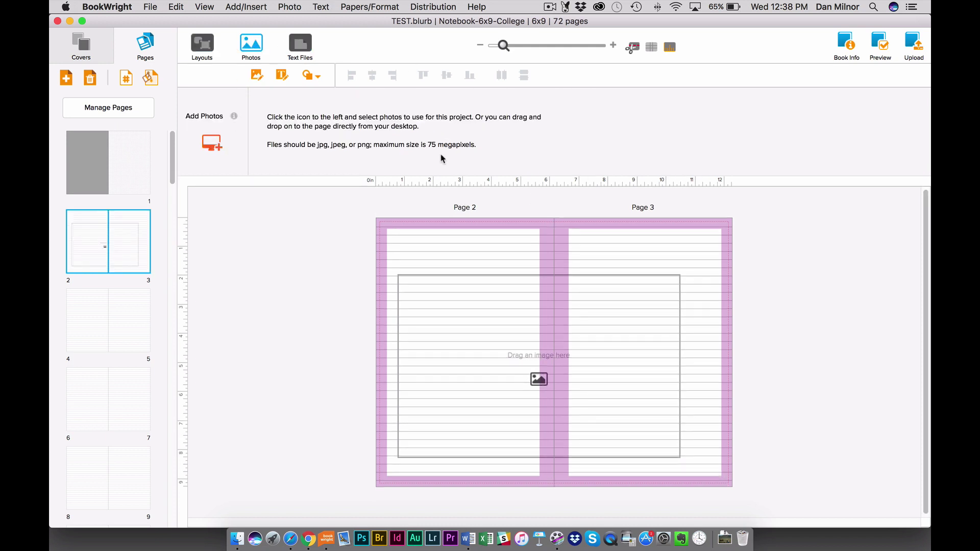
click(518, 103)
shift+click(546, 114)
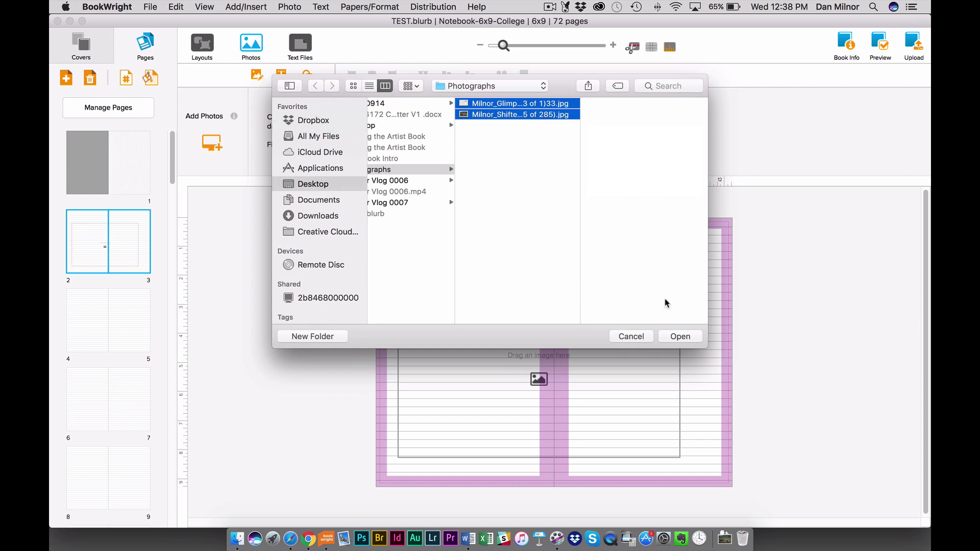
click(679, 337)
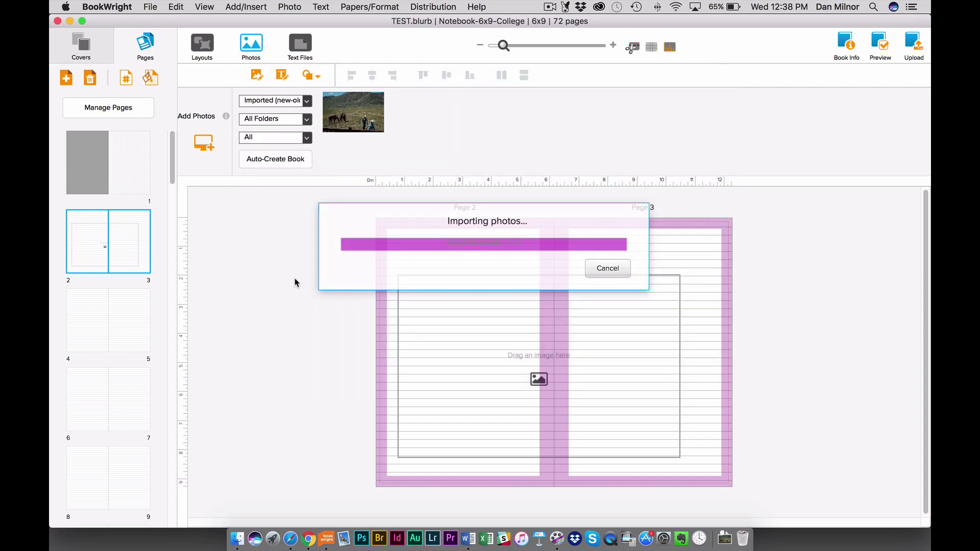
Place the horses-and-riders photo into the spread's photo box and preview the book
drag(353, 101, 462, 345)
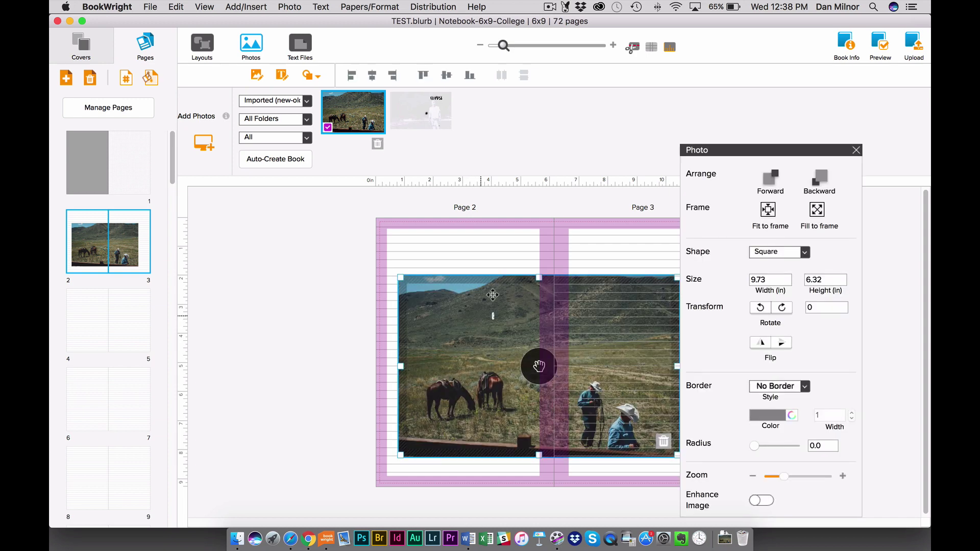
click(856, 150)
click(880, 43)
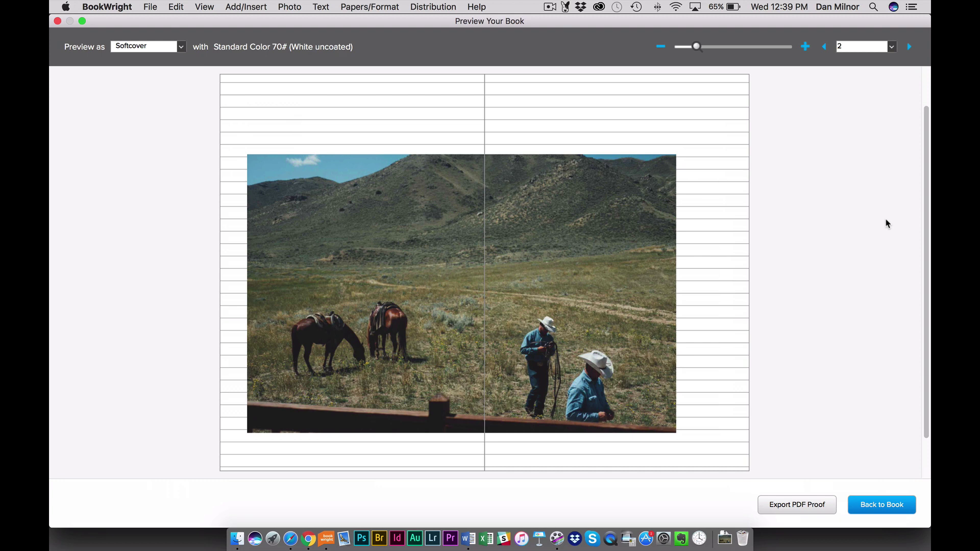
Leave Preview Your Book to return to editing the horses photo spread
click(882, 505)
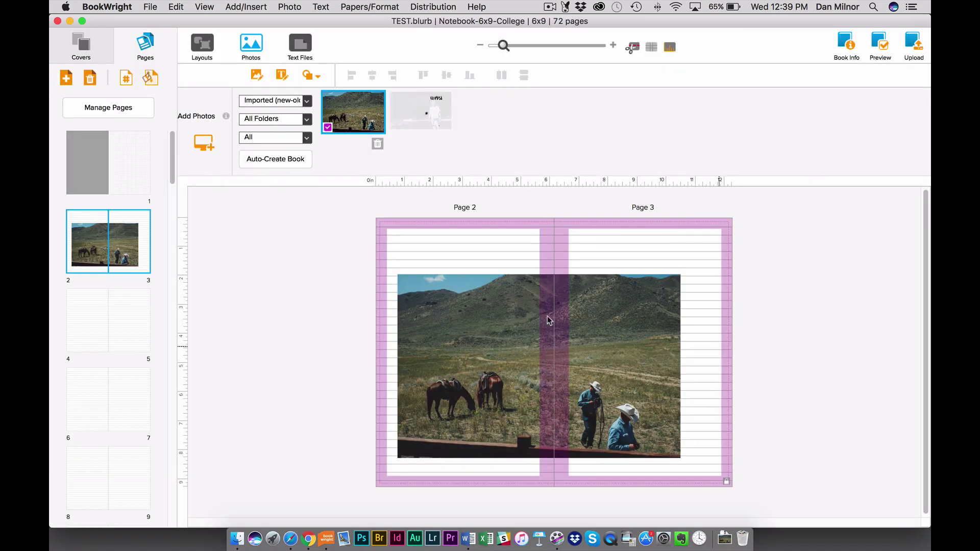
Fill a full-cover photo container with the GLIMPSE image and draw a front-cover text box
click(87, 53)
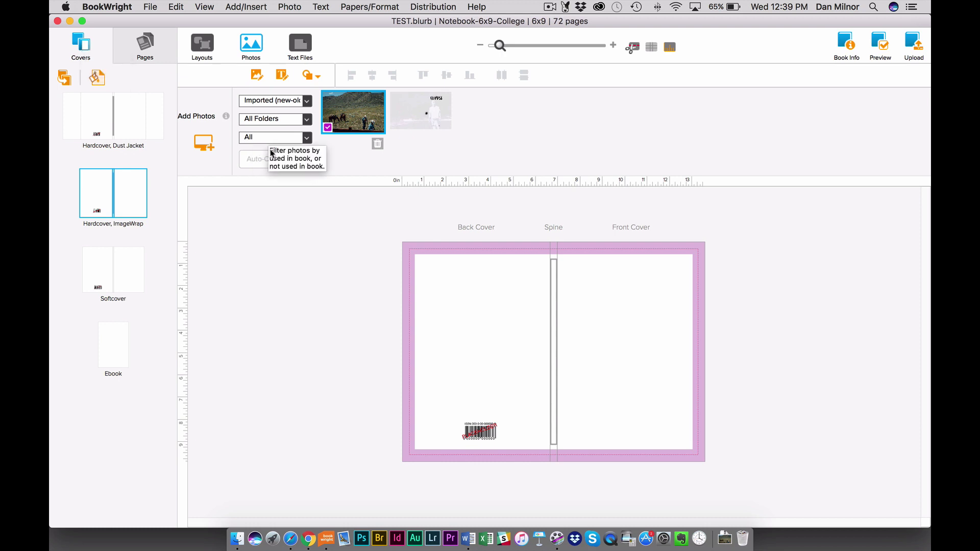
click(256, 75)
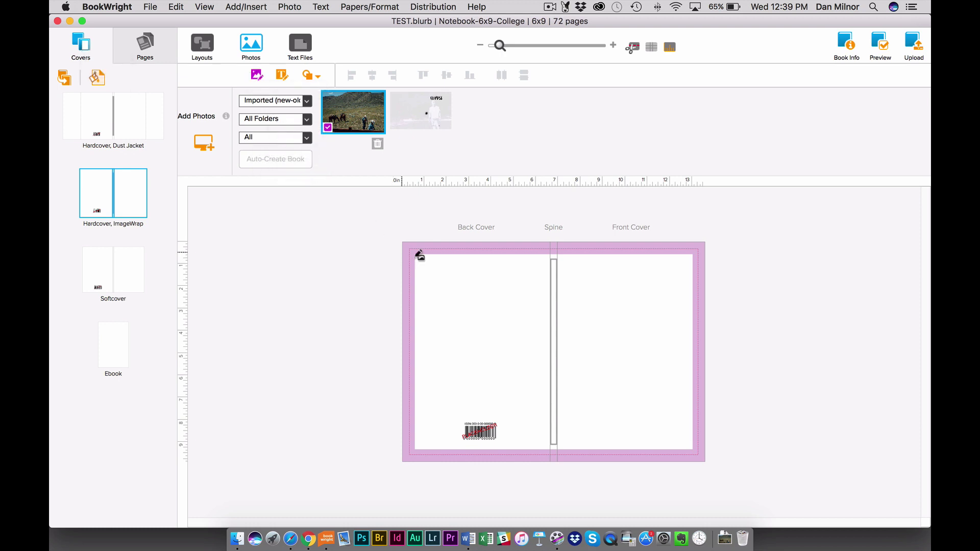
drag(422, 255, 695, 446)
drag(420, 110, 489, 315)
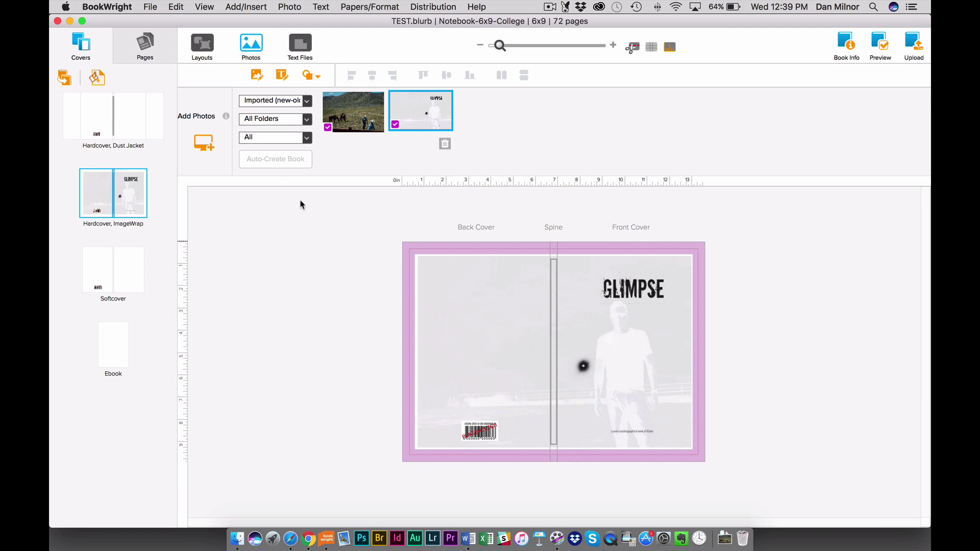
click(287, 80)
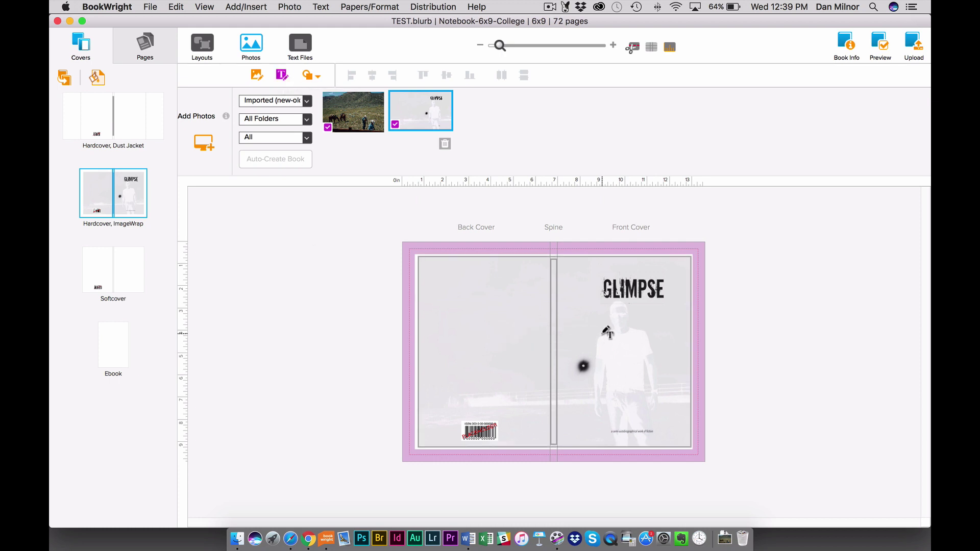
drag(602, 331, 680, 401)
Format the front-cover Notes text as 36-point Amaranth
click(635, 371)
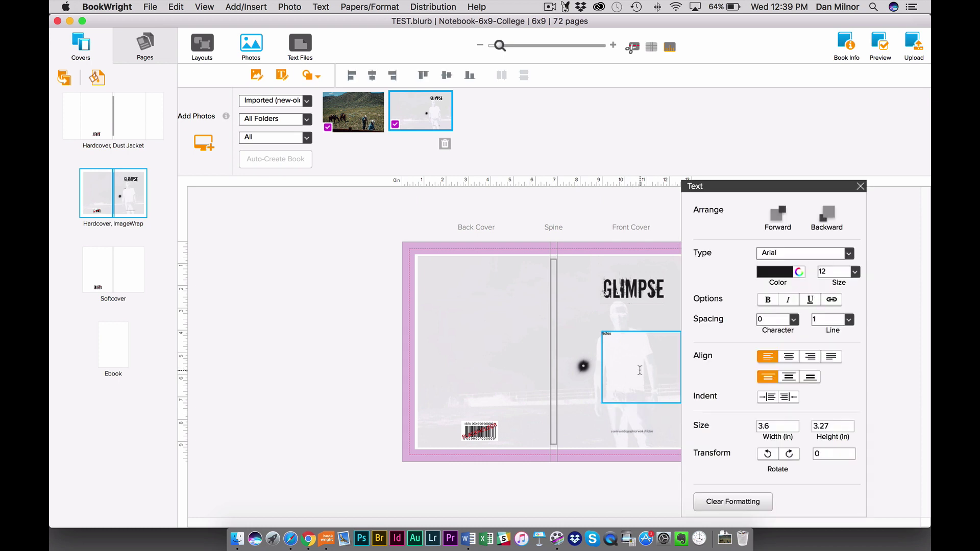
key(super+a)
click(855, 272)
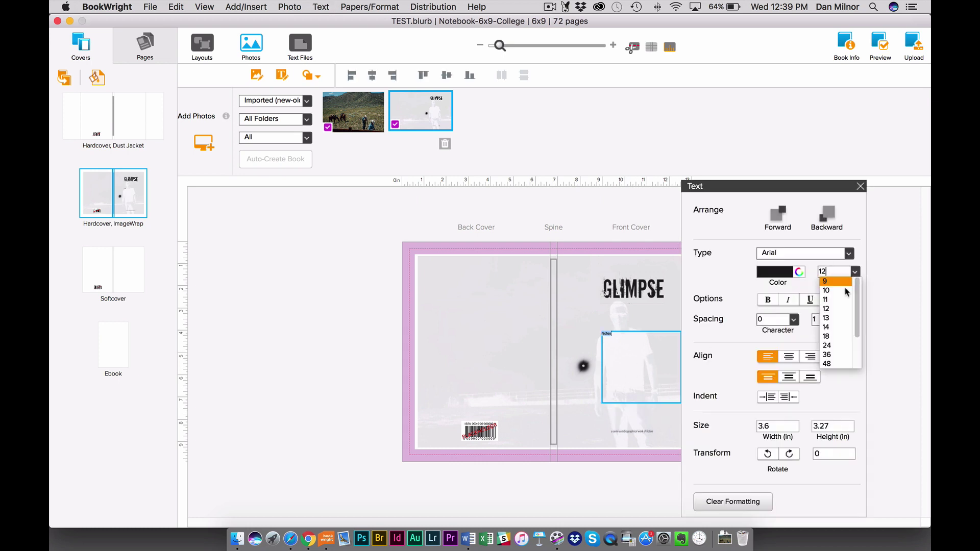
click(828, 354)
click(844, 253)
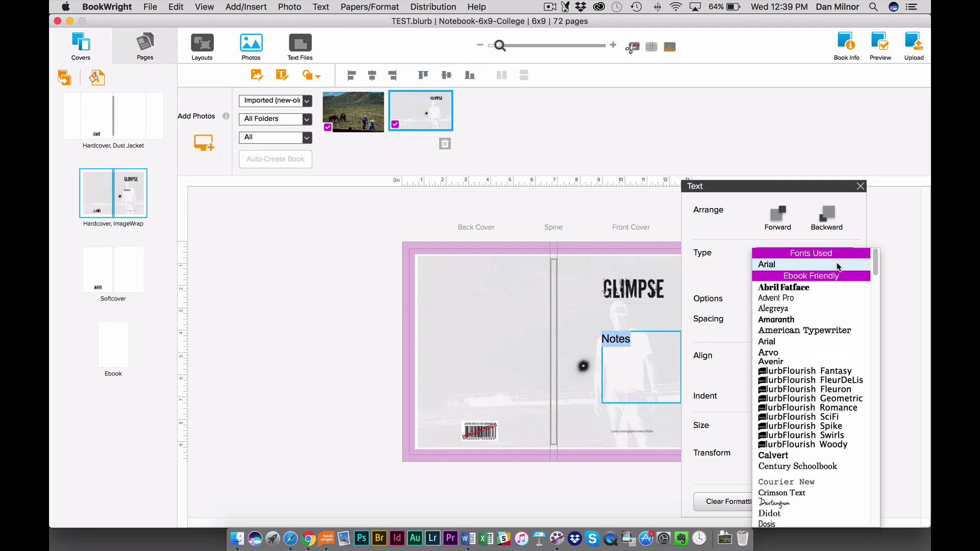
click(803, 320)
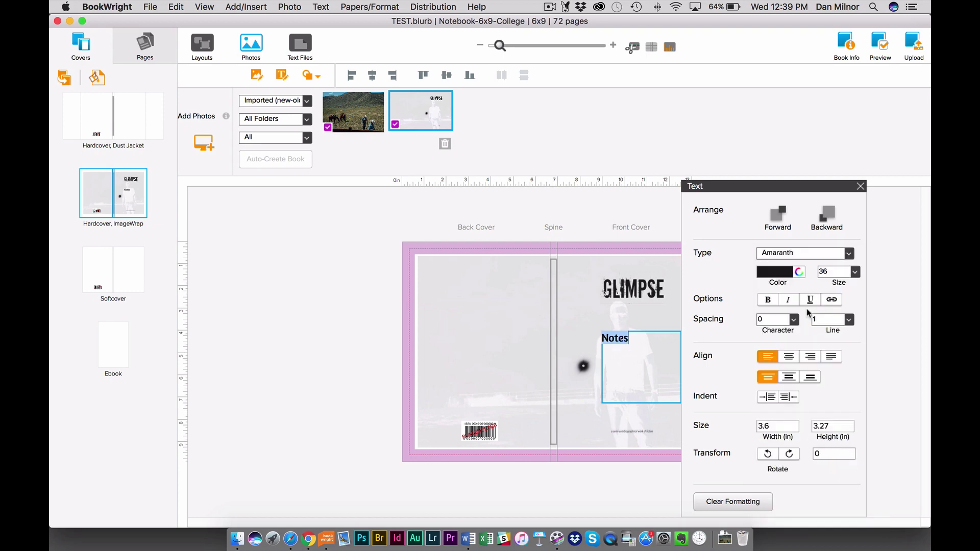
click(861, 187)
Move the Notes text box slightly lower, beneath the GLIMPSE title
click(628, 376)
drag(628, 376, 628, 390)
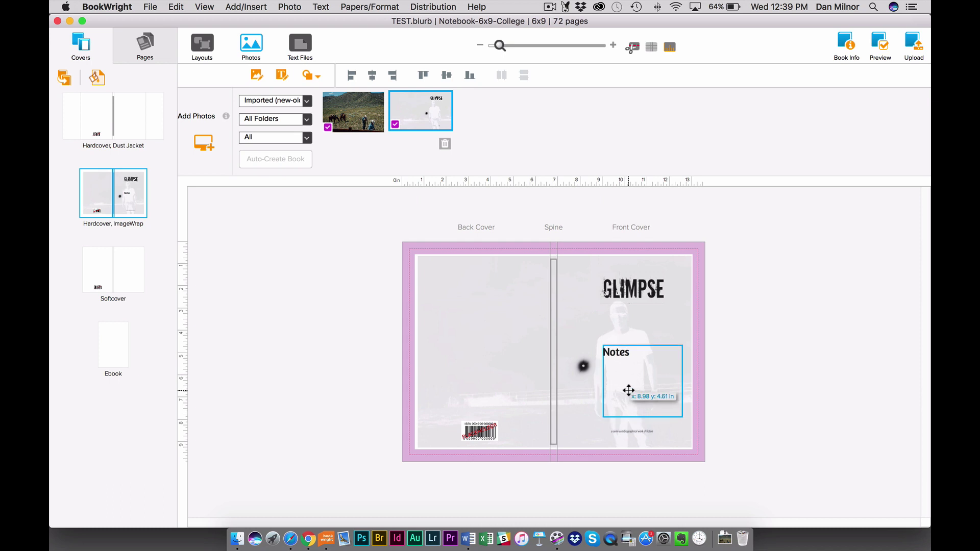
click(777, 330)
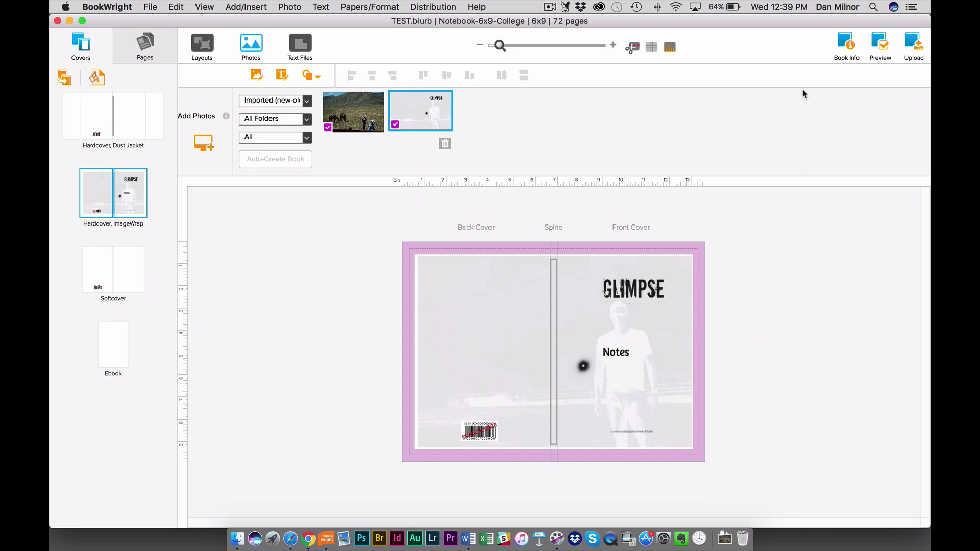
Preview the cover showing the GLIMPSE image and Notes title
click(875, 44)
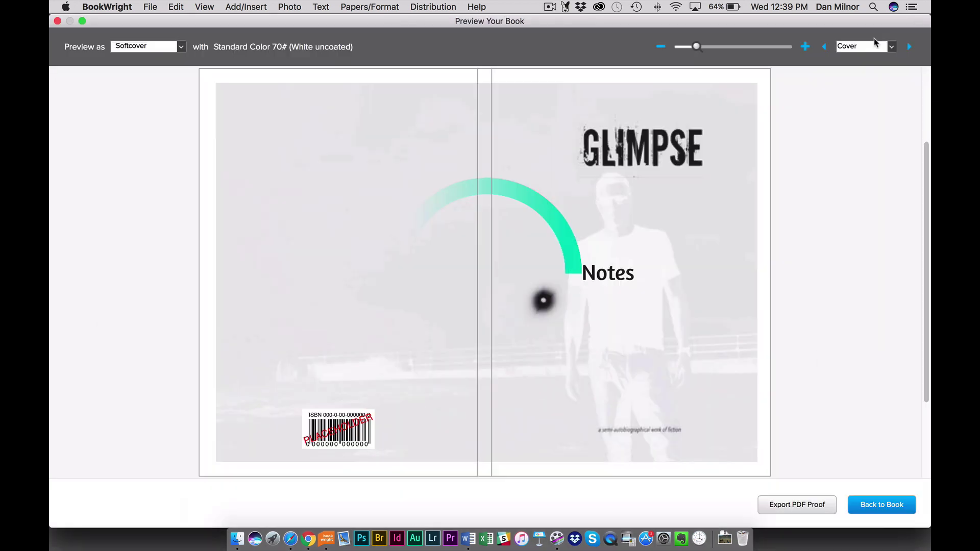